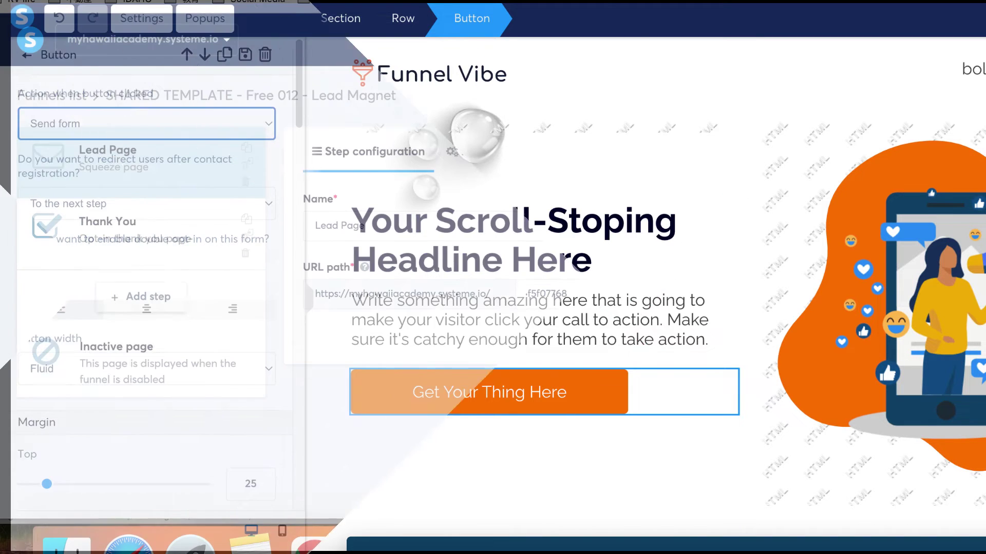
Create a Lead Page rule triggered by 'Funnel step form subscribed' and start adding its action.
left_click(478, 154)
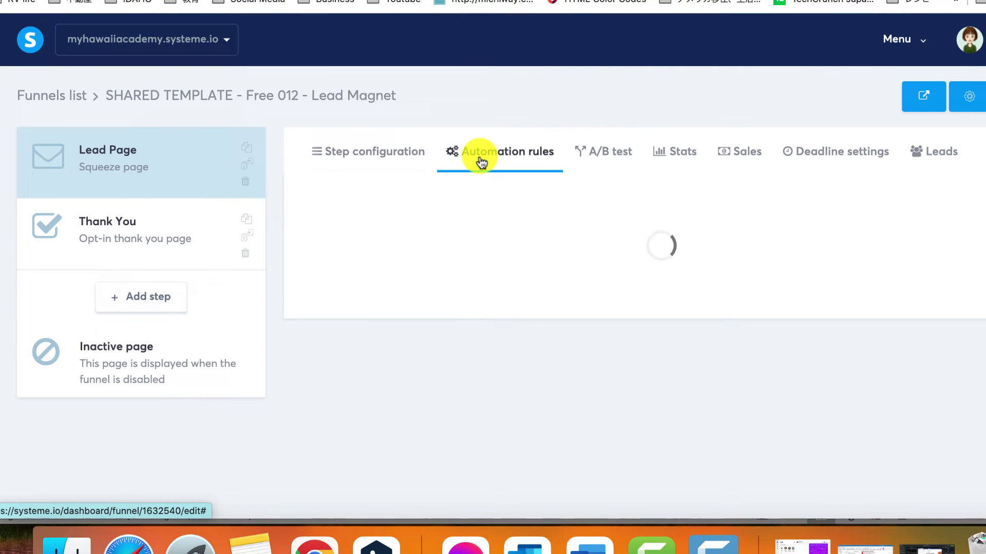
left_click(974, 206)
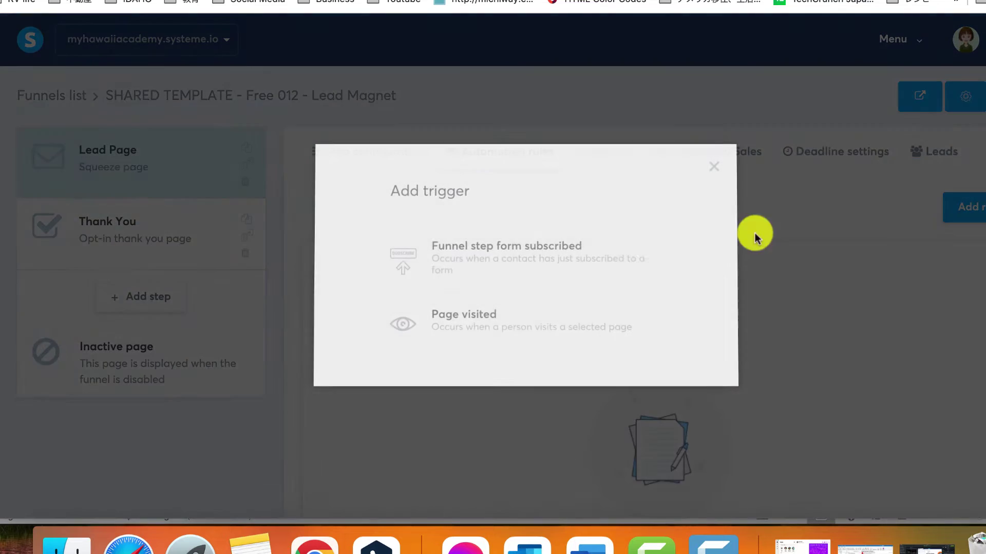
left_click(459, 261)
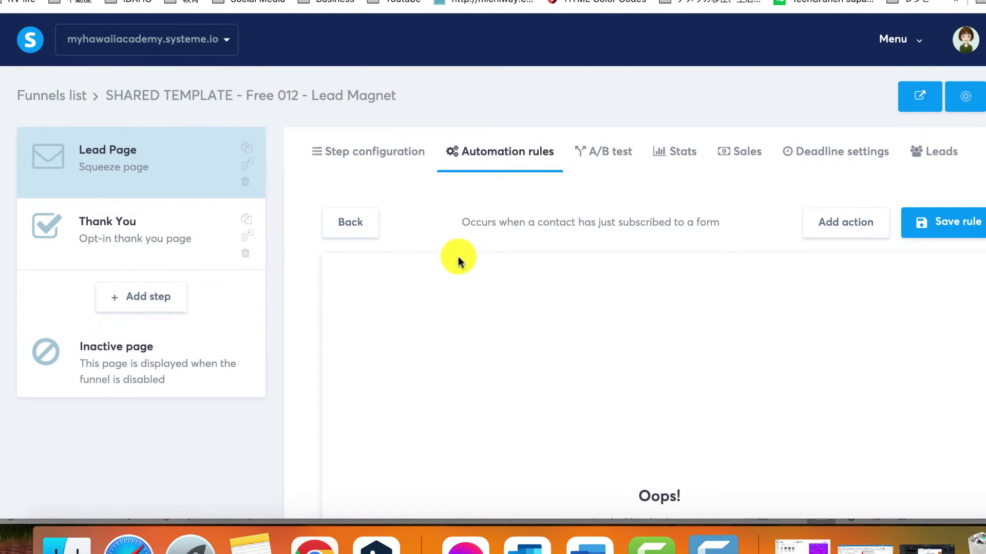
left_click(861, 221)
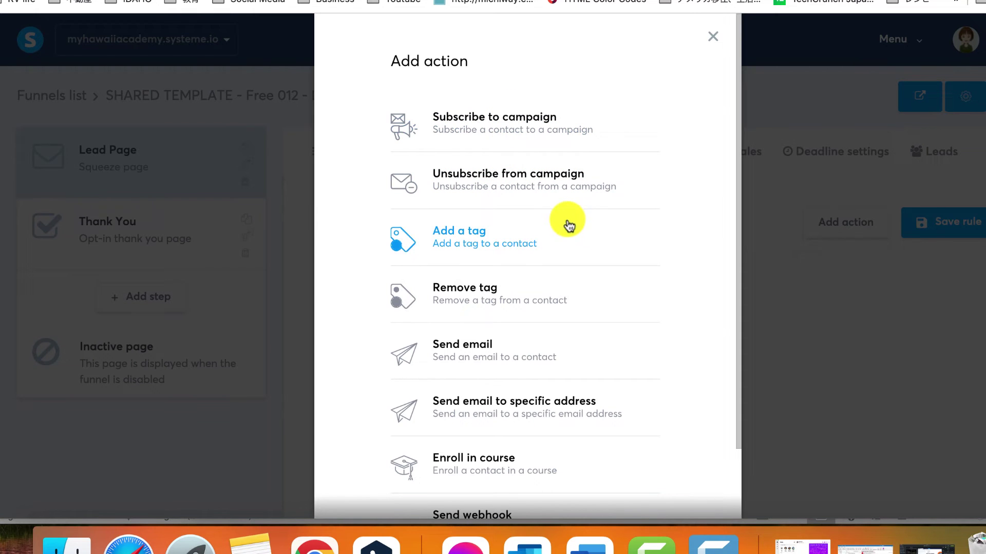
scroll(578, 231, "down", 2)
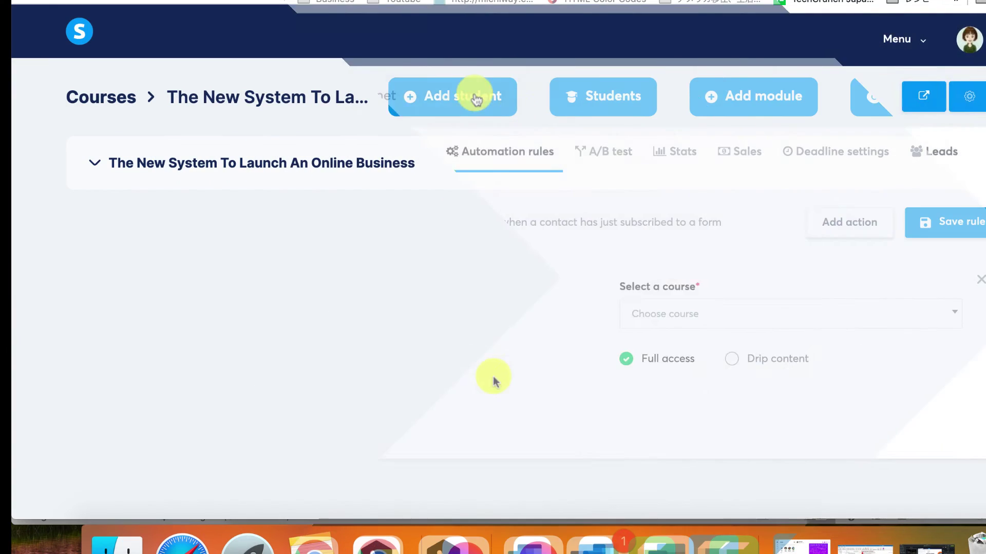
Bring up the course's blank form for adding a new student.
left_click(455, 93)
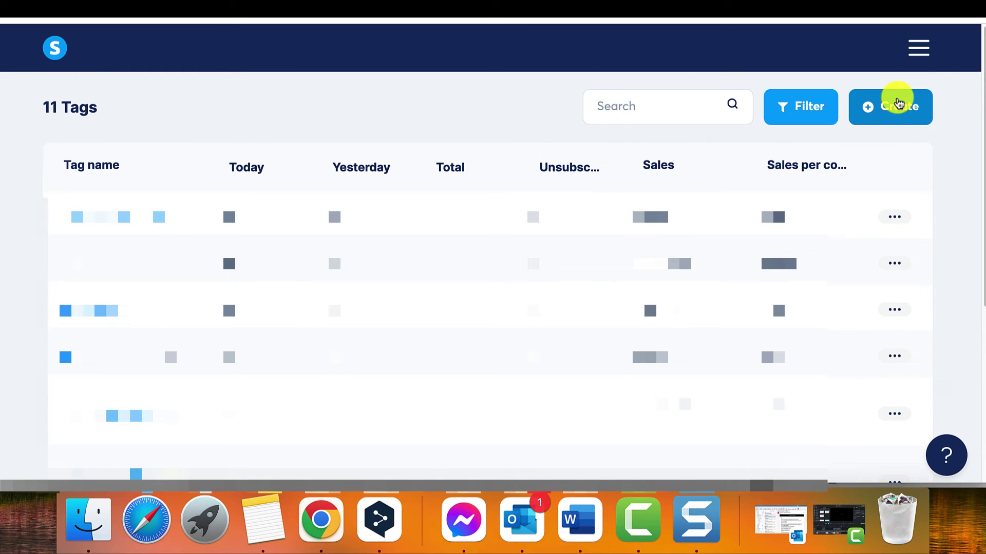
Create and save a new contact tag named 'enroll course'.
left_click(898, 104)
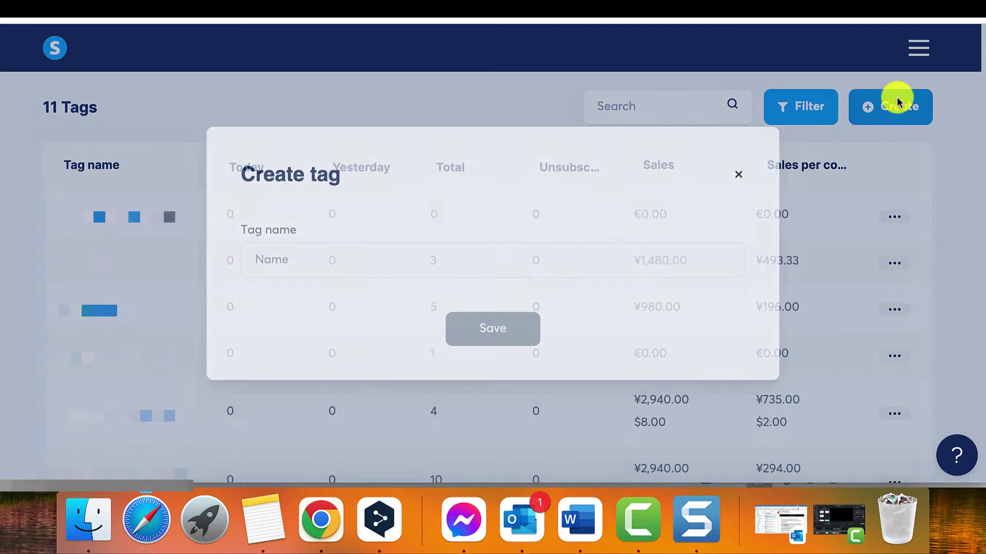
left_click(418, 261)
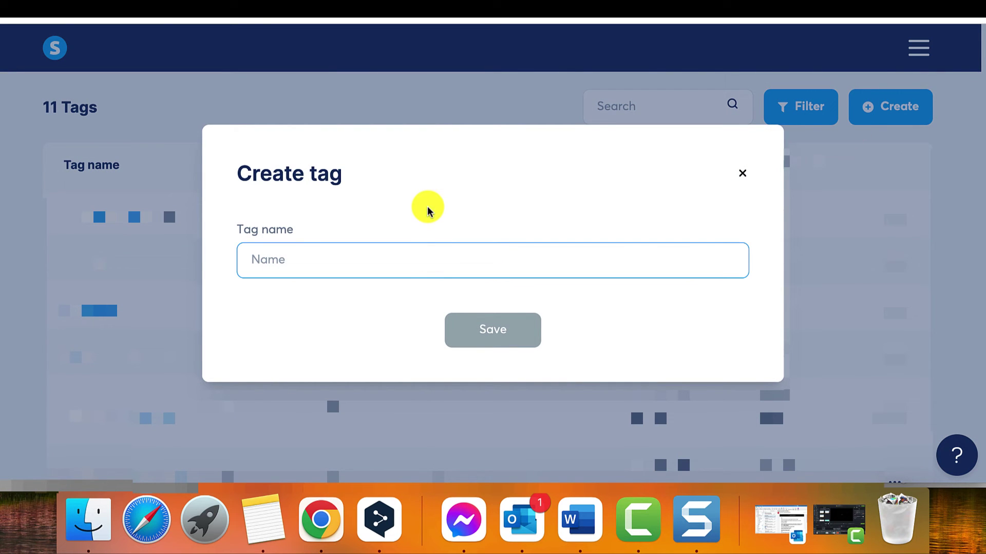
type("enroll course")
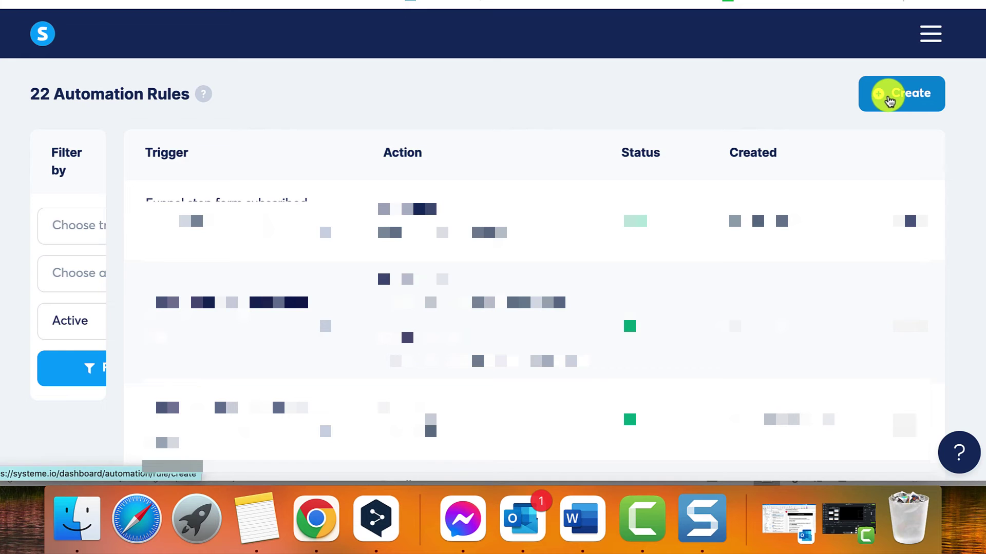
left_click(887, 94)
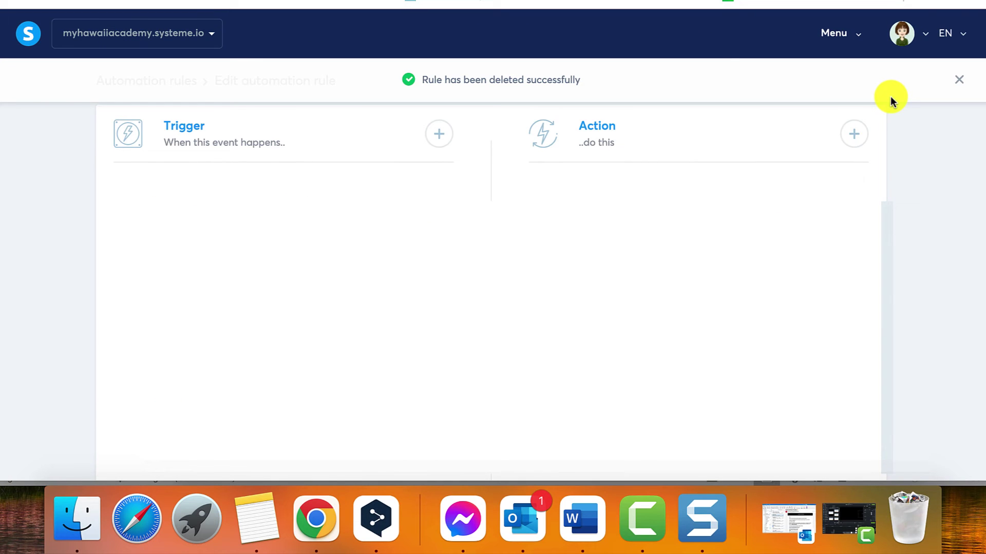
Use a Tag added trigger and enroll contacts in The New System To Launch An Online Business.
left_click(439, 135)
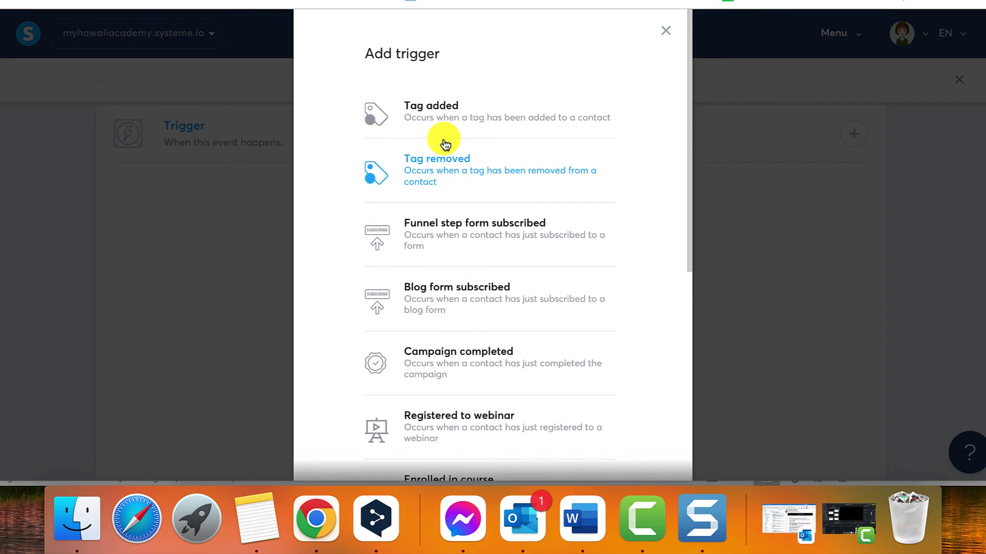
left_click(450, 121)
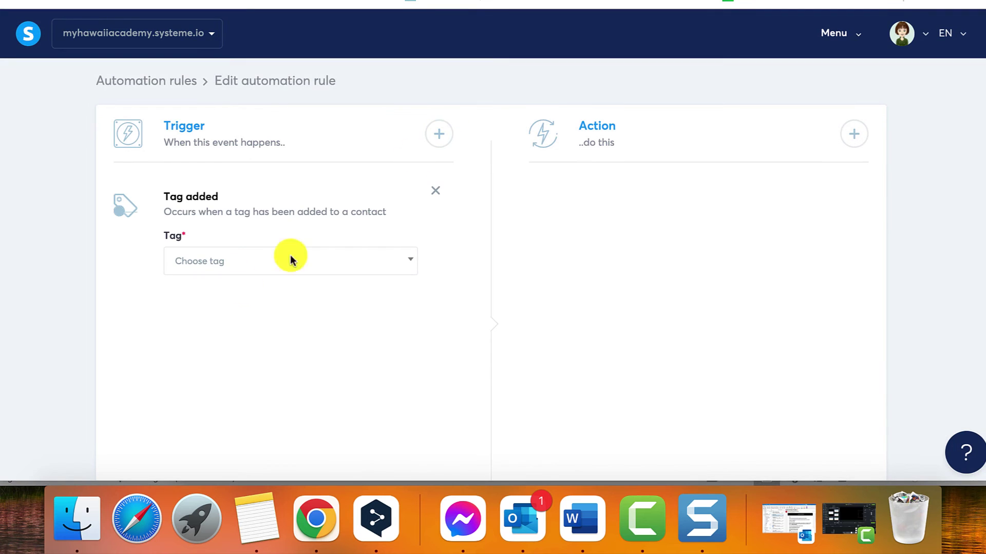
left_click(853, 135)
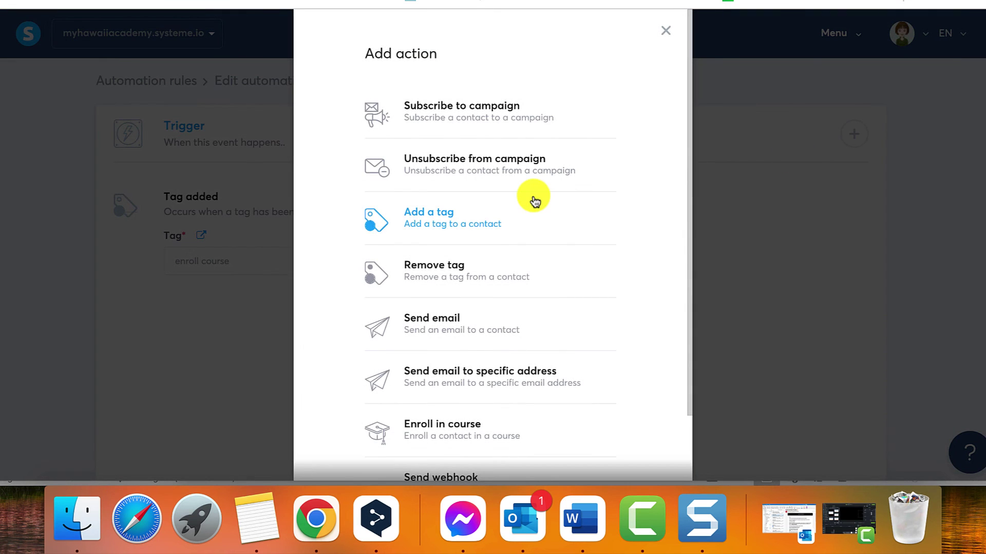
scroll(537, 223, "down", 2)
scroll(506, 300, "up", 2)
left_click(463, 429)
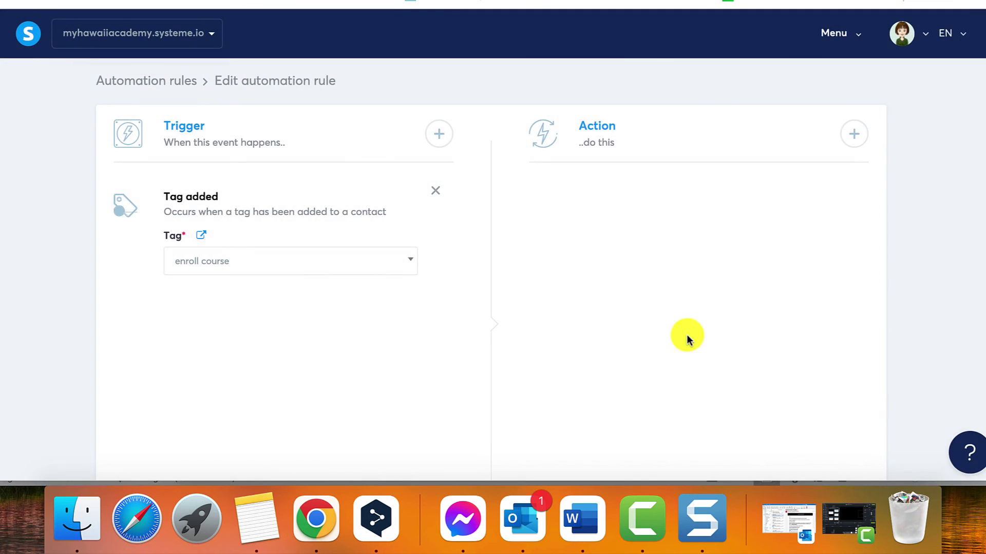
scroll(688, 340, "down", 1)
left_click(638, 189)
left_click(639, 211)
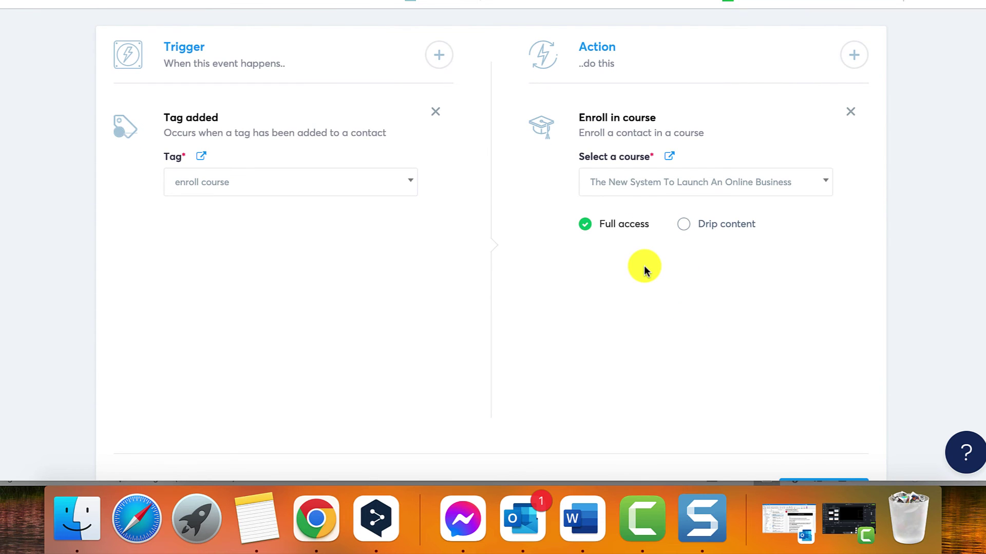
scroll(783, 282, "down", 2)
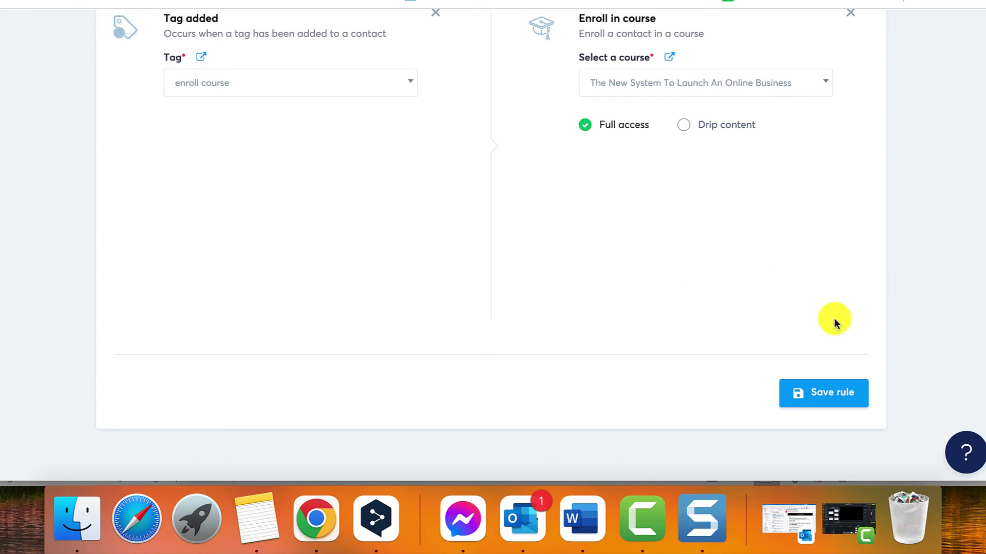